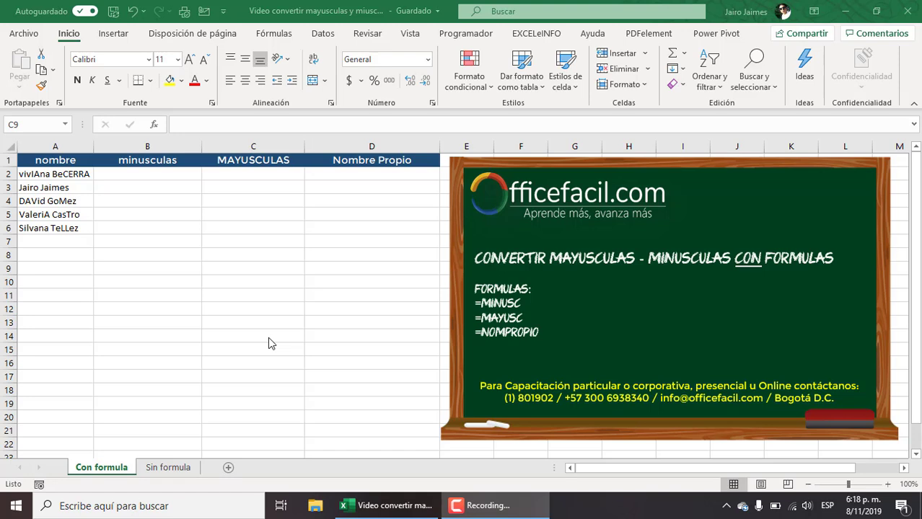
Enter =MINUSC(A2) in B2 and fill it down through B6 to show each name in lowercase.
{"action": "left_click", "coordinate": [139, 177]}
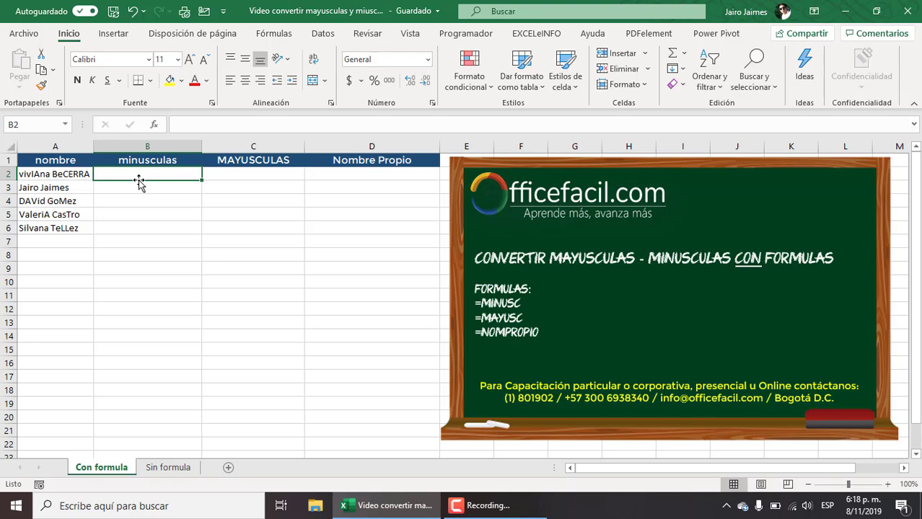
{"action": "type", "text": "="}
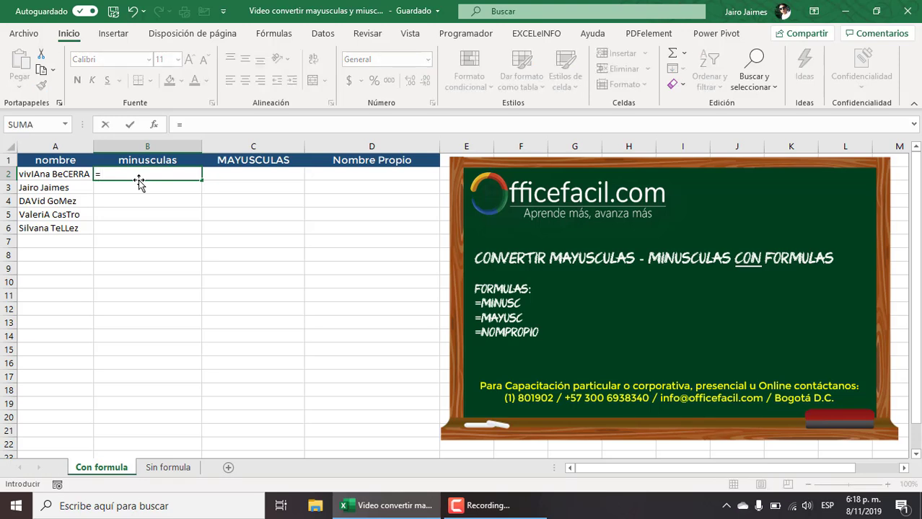
{"action": "type", "text": "mi"}
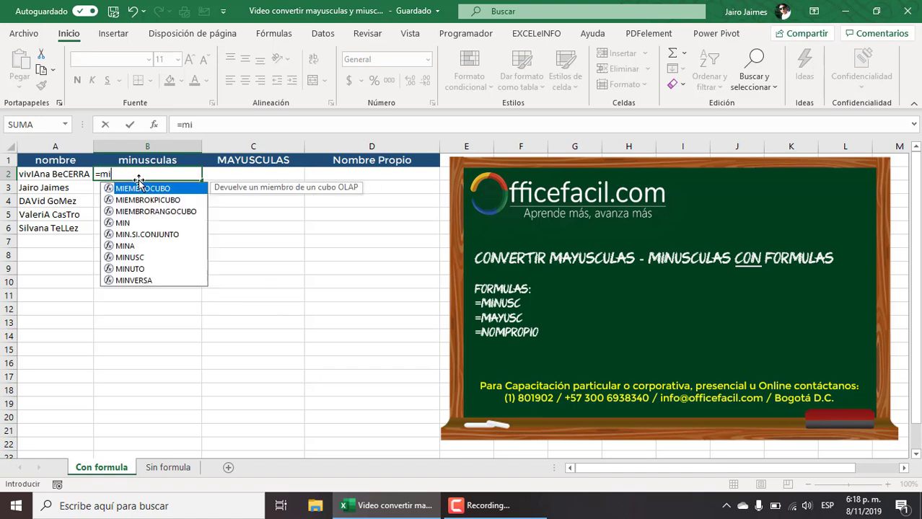
{"action": "type", "text": "nu"}
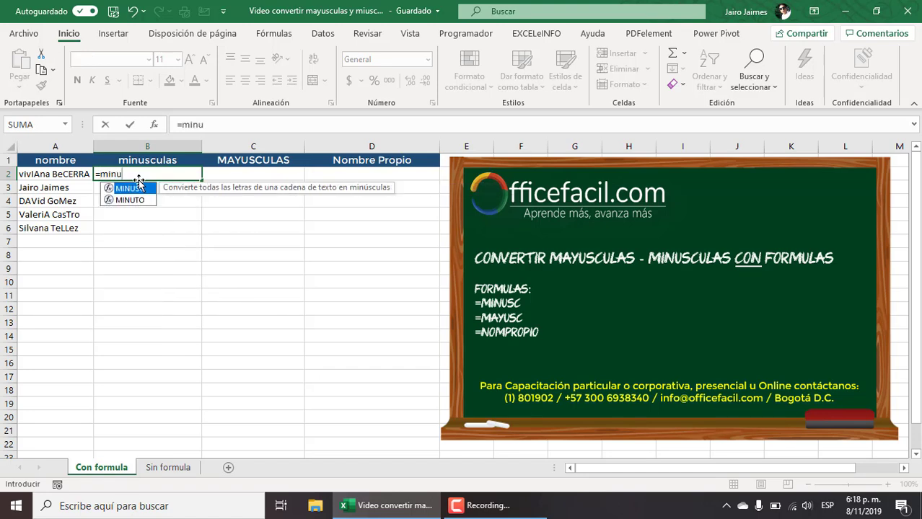
{"action": "key", "text": "Tab"}
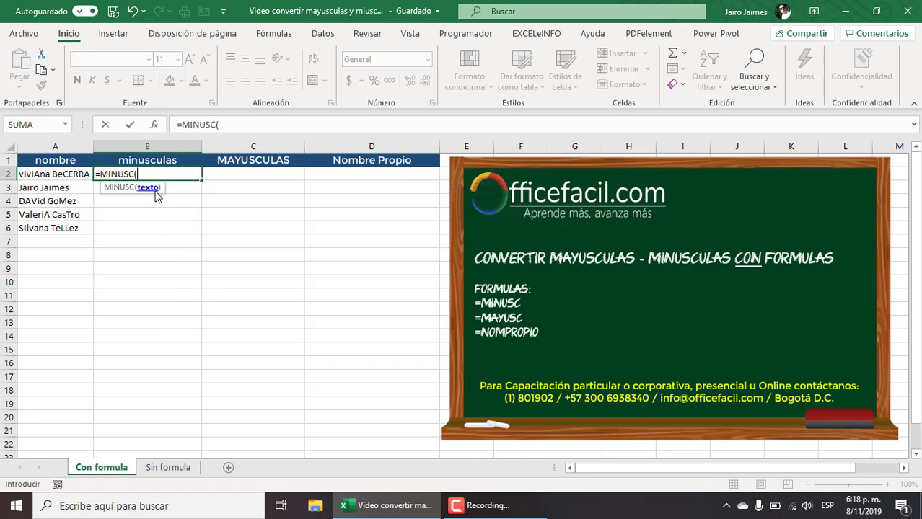
{"action": "left_click", "coordinate": [45, 175]}
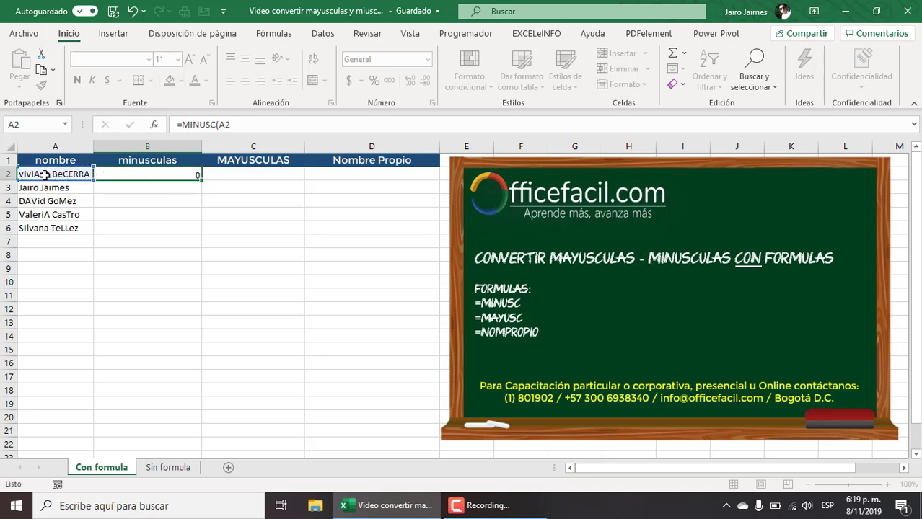
{"action": "key", "text": "Return"}
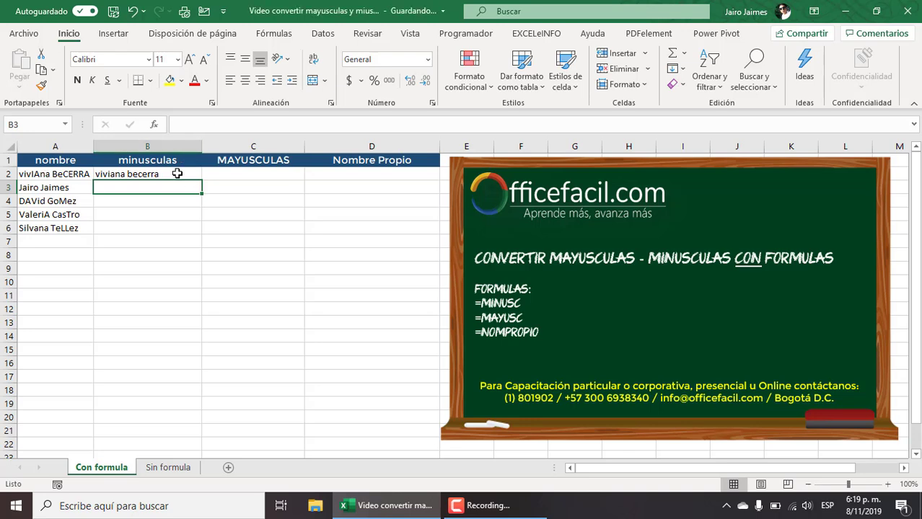
{"action": "left_click", "coordinate": [181, 173]}
{"action": "double_click", "coordinate": [202, 179]}
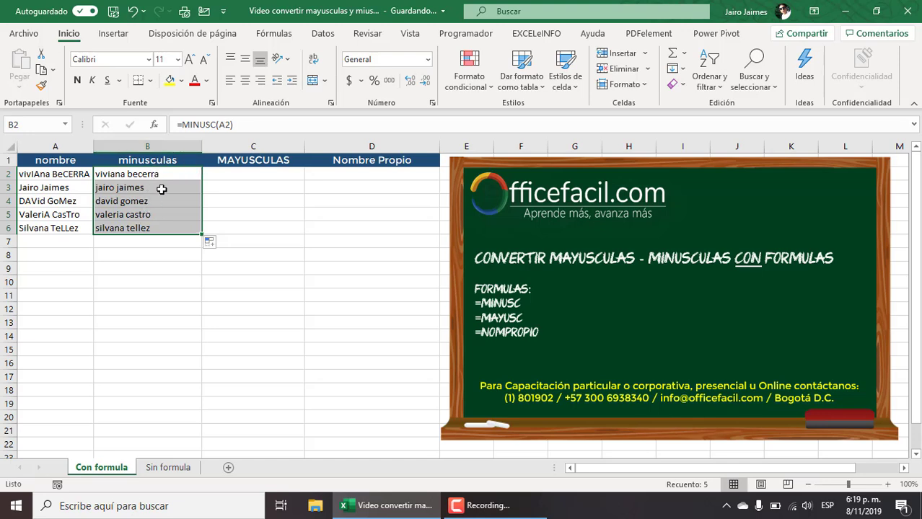
{"action": "left_click", "coordinate": [241, 171]}
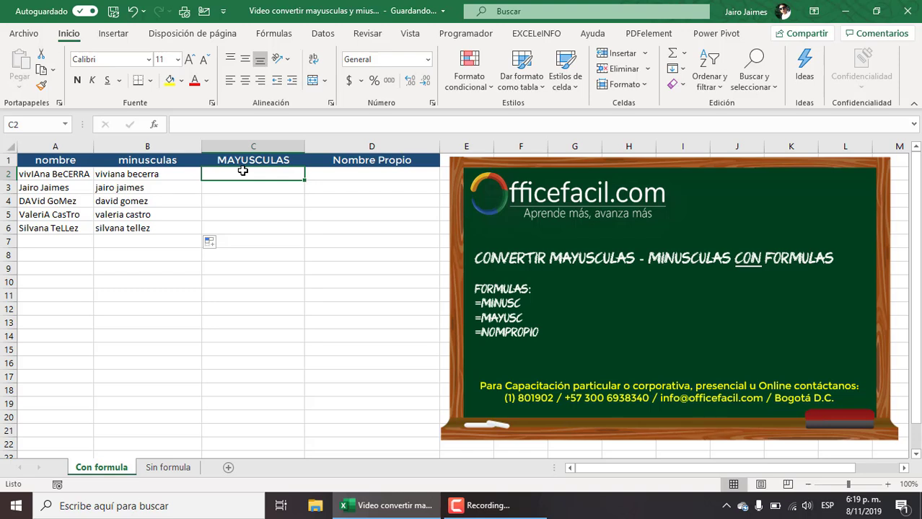
Enter =MAYUSC(A2) in C2 and fill it down through C6 to show each name in uppercase.
{"action": "type", "text": "="}
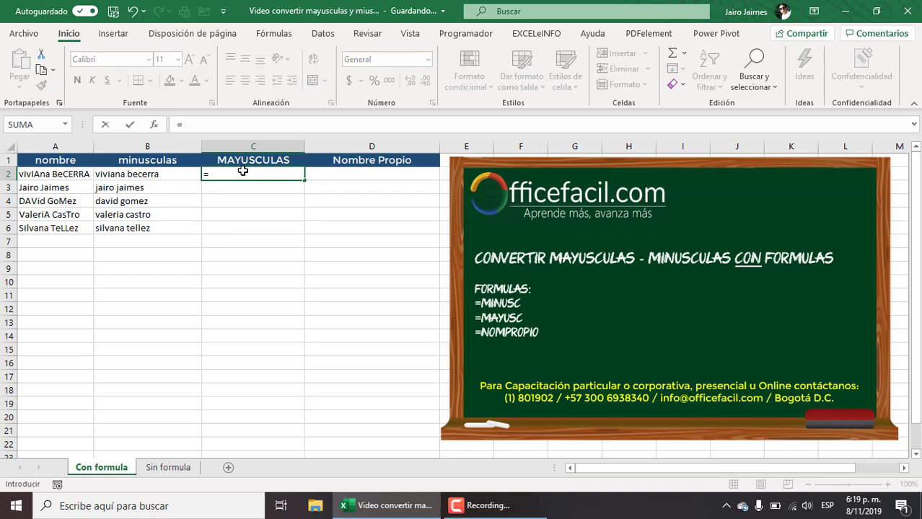
{"action": "type", "text": "mayu"}
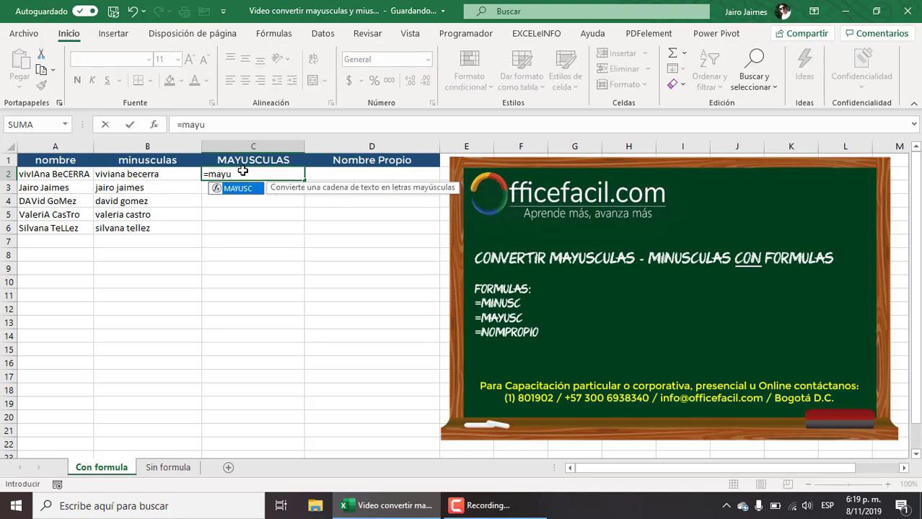
{"action": "key", "text": "Tab"}
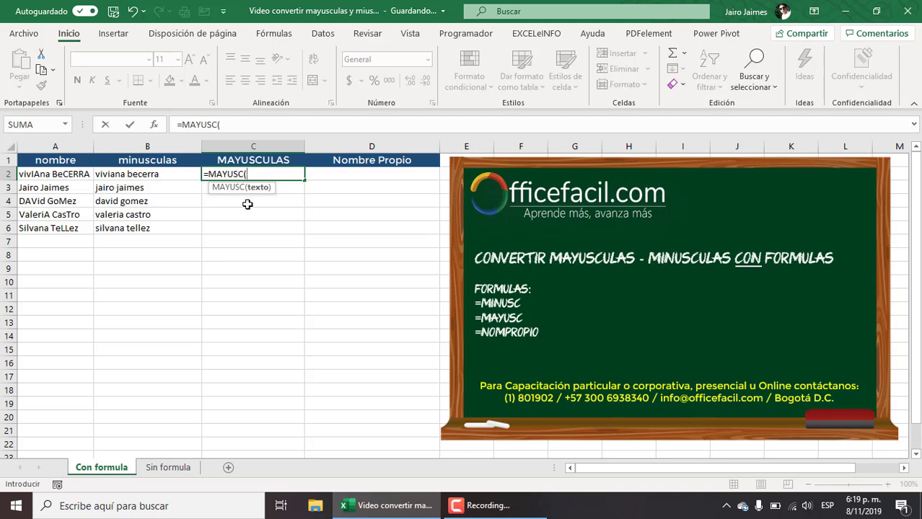
{"action": "left_click", "coordinate": [73, 175]}
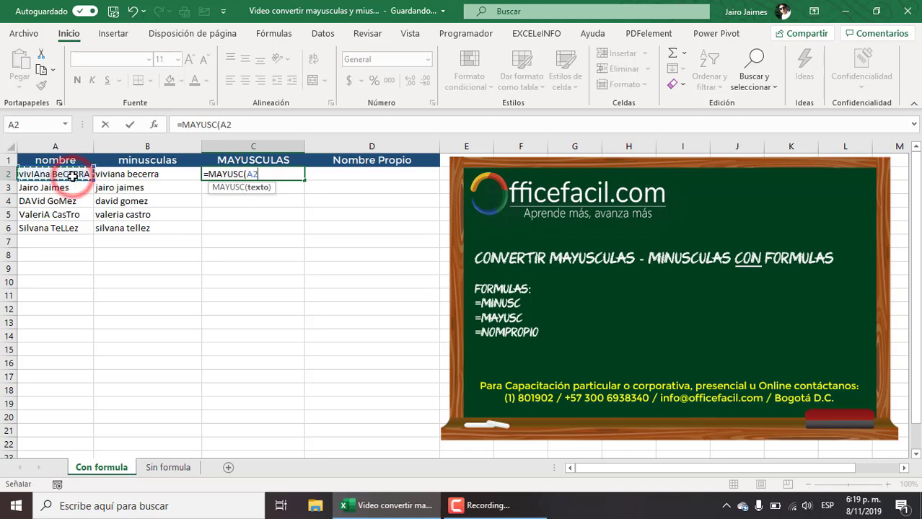
{"action": "key", "text": "Return"}
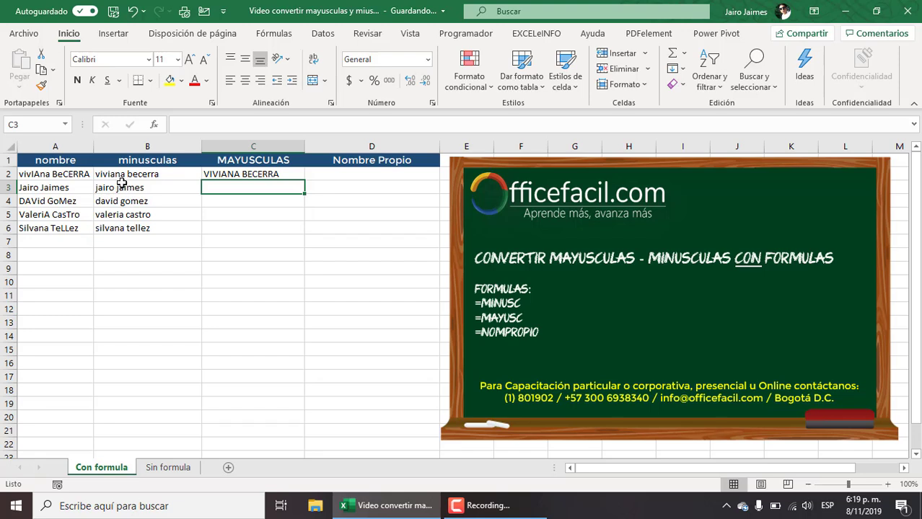
{"action": "left_click", "coordinate": [214, 180]}
{"action": "double_click", "coordinate": [302, 178]}
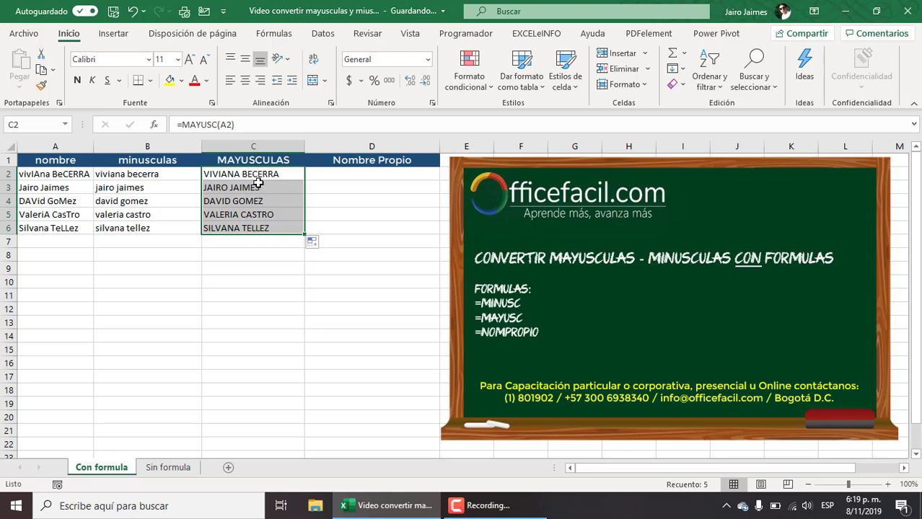
{"action": "key", "text": "Right"}
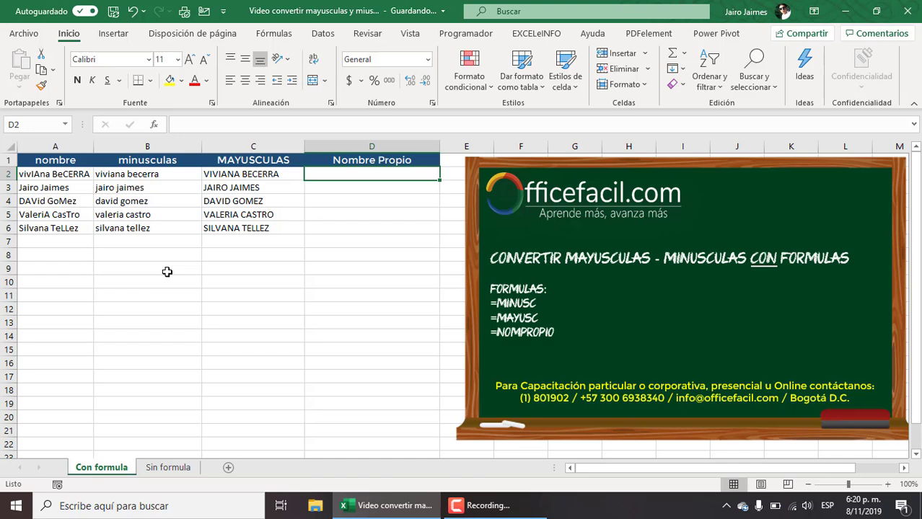
{"action": "type", "text": "="}
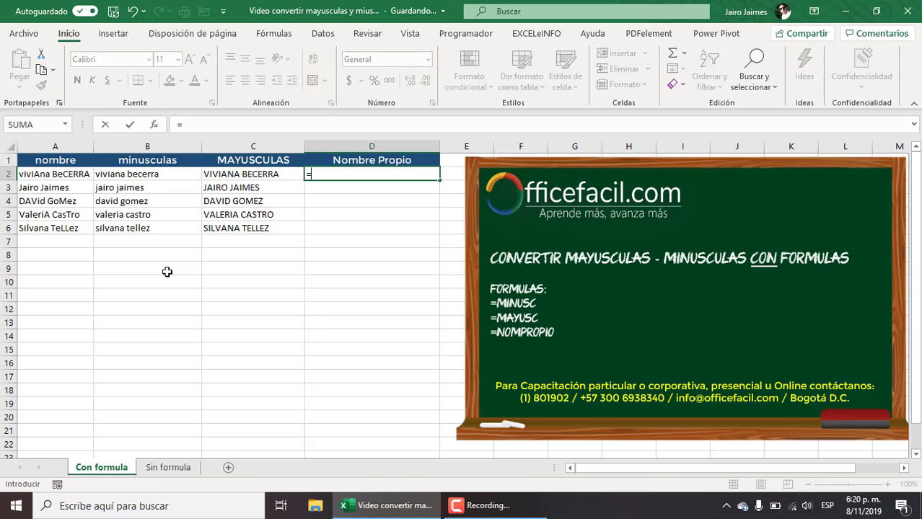
{"action": "type", "text": "nom"}
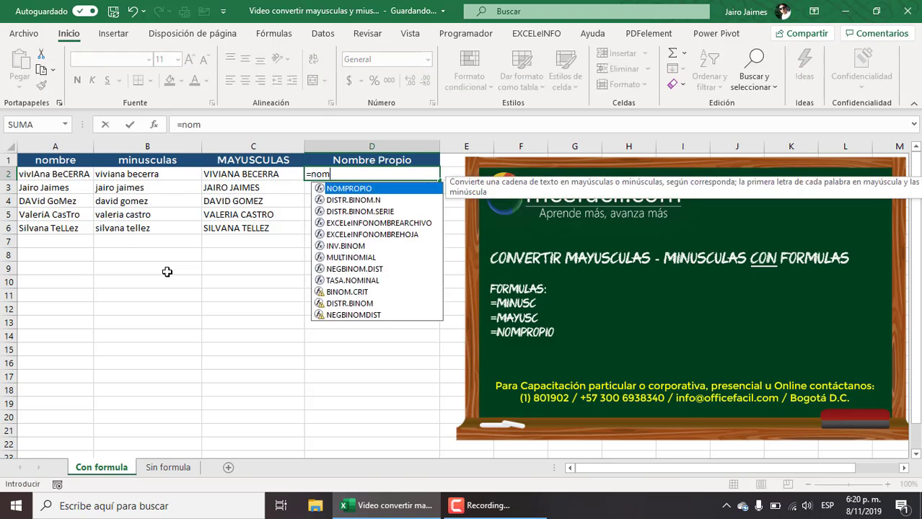
{"action": "key", "text": "Tab"}
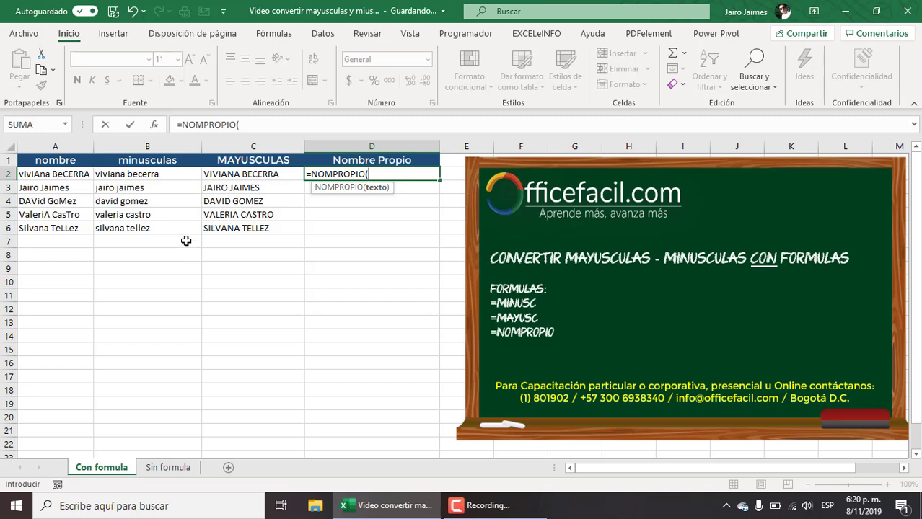
{"action": "left_click", "coordinate": [57, 175]}
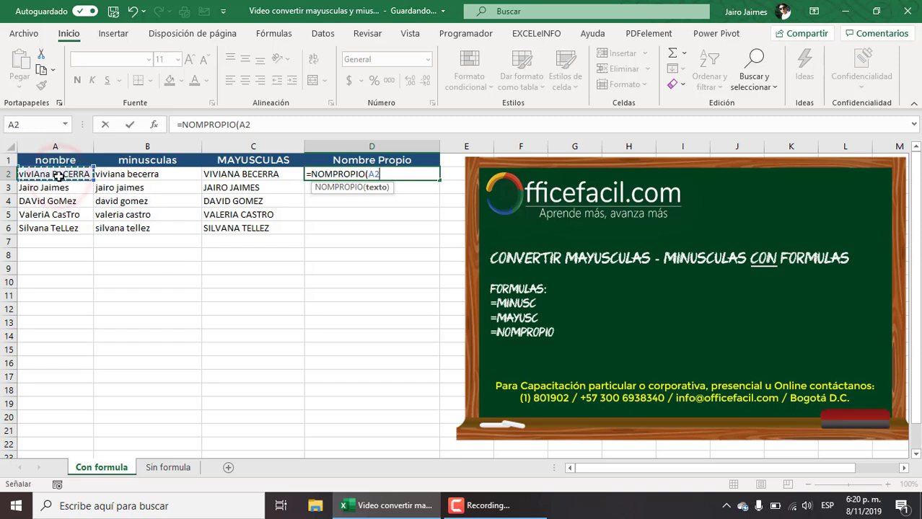
{"action": "key", "text": "Return"}
{"action": "left_click", "coordinate": [426, 174]}
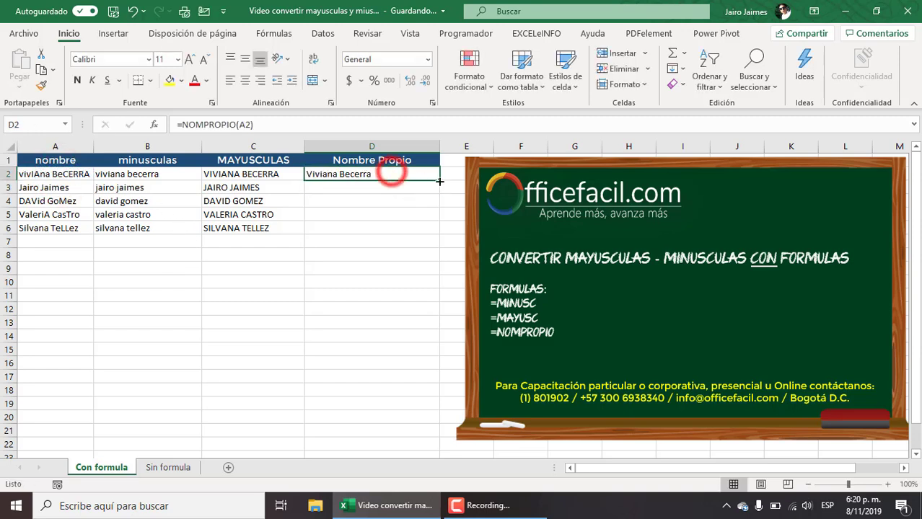
{"action": "double_click", "coordinate": [439, 181]}
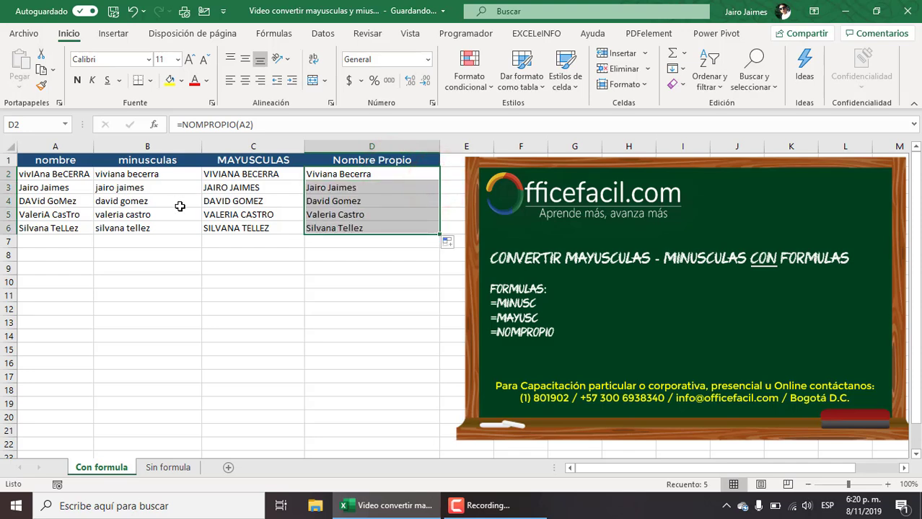
{"action": "left_click", "coordinate": [161, 174]}
{"action": "double_click", "coordinate": [201, 180]}
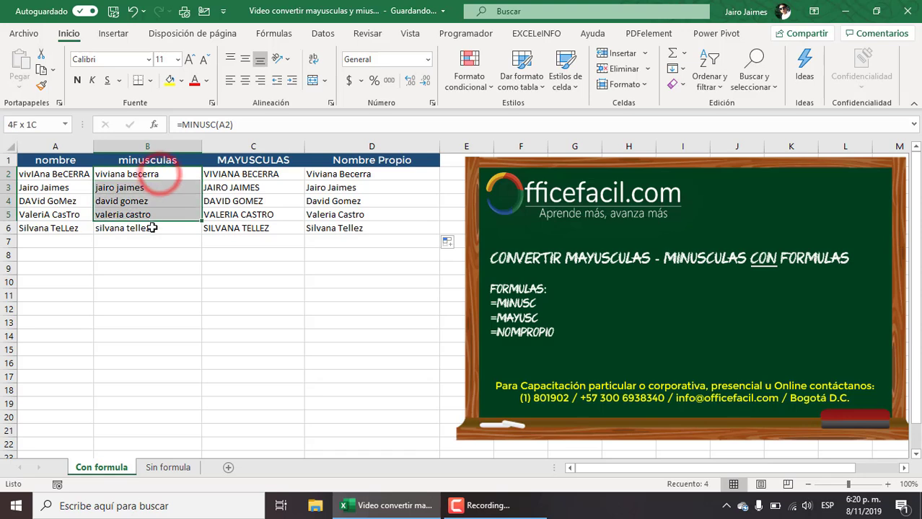
{"action": "left_click_drag", "start_coordinate": [240, 177], "coordinate": [242, 224]}
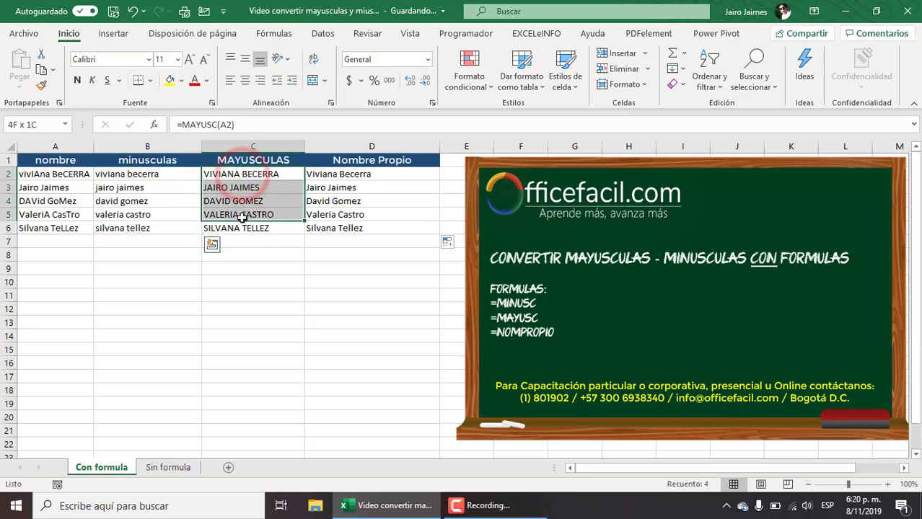
{"action": "left_click_drag", "start_coordinate": [348, 175], "coordinate": [346, 226]}
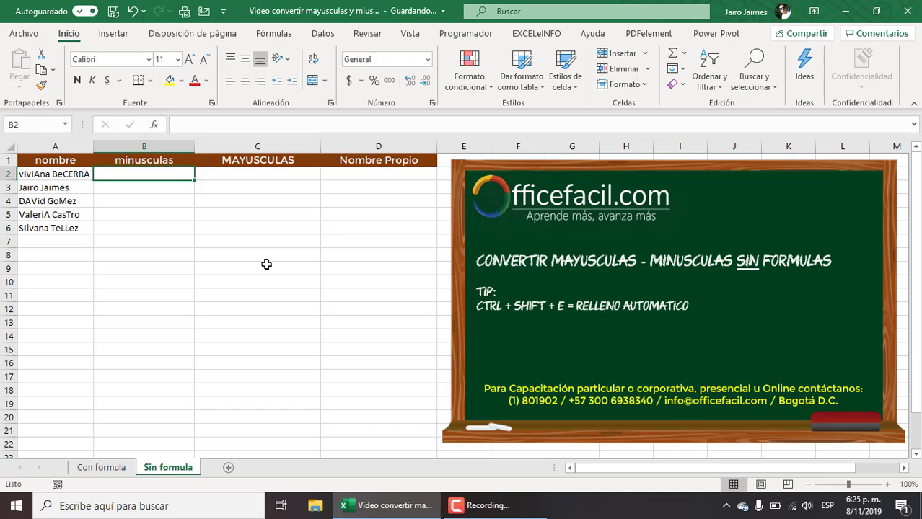
Type the first name in lowercase in B2 as an example, then Flash Fill B2:B6.
{"action": "type", "text": "vivi"}
{"action": "type", "text": "an"}
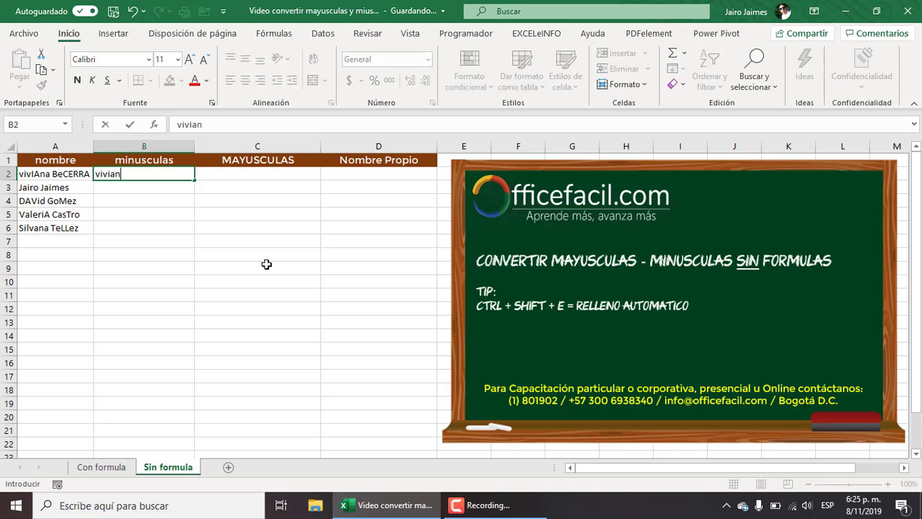
{"action": "type", "text": "a becerr"}
{"action": "type", "text": "a"}
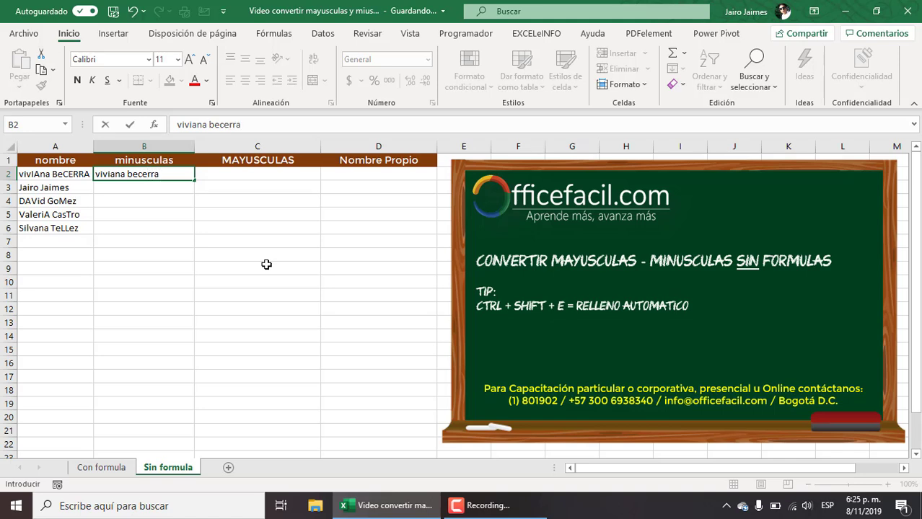
{"action": "key", "text": "Return"}
{"action": "key", "text": "Up"}
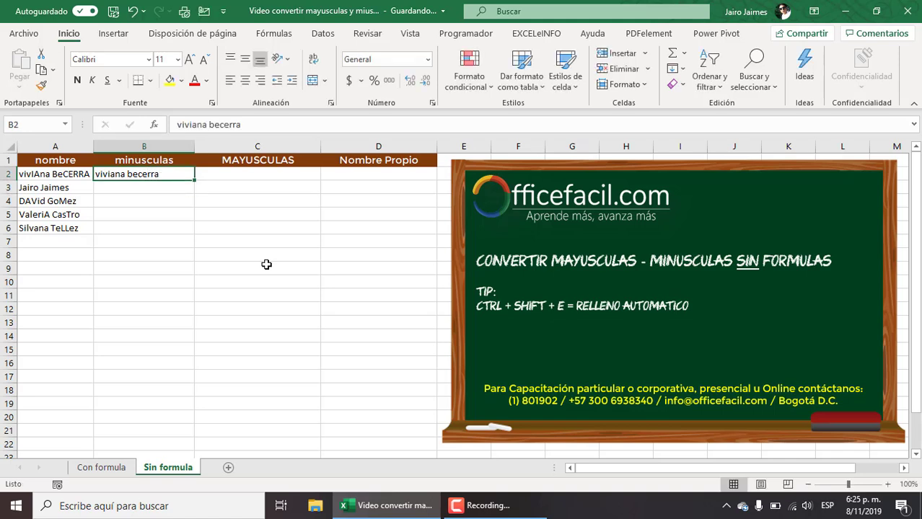
{"action": "key", "text": "shift+Down"}
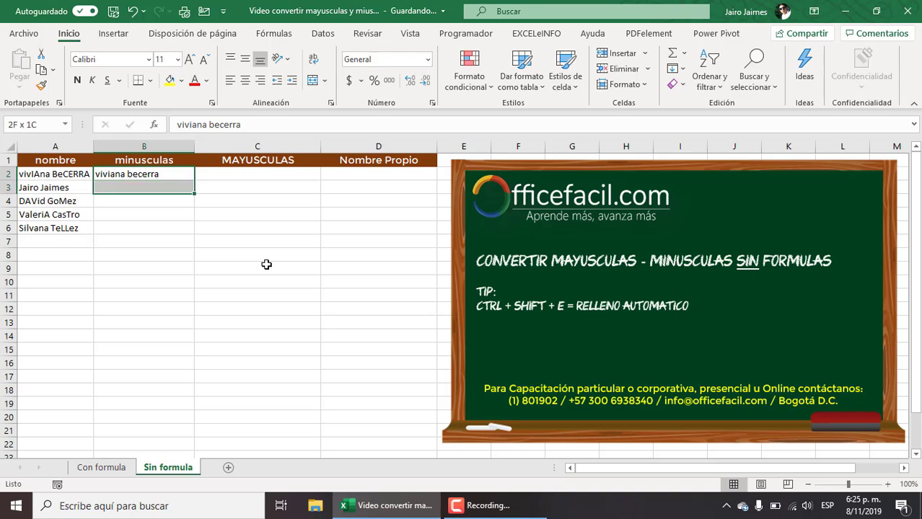
{"action": "key", "text": "shift+Down"}
{"action": "key", "text": "shift+Down"}
{"action": "key", "text": "shift+Down"}
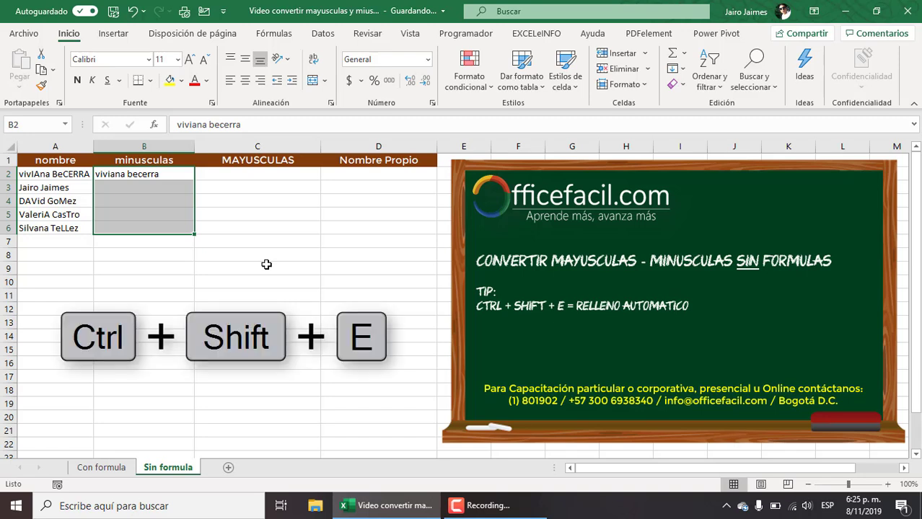
{"action": "key", "text": "ctrl+shift+e"}
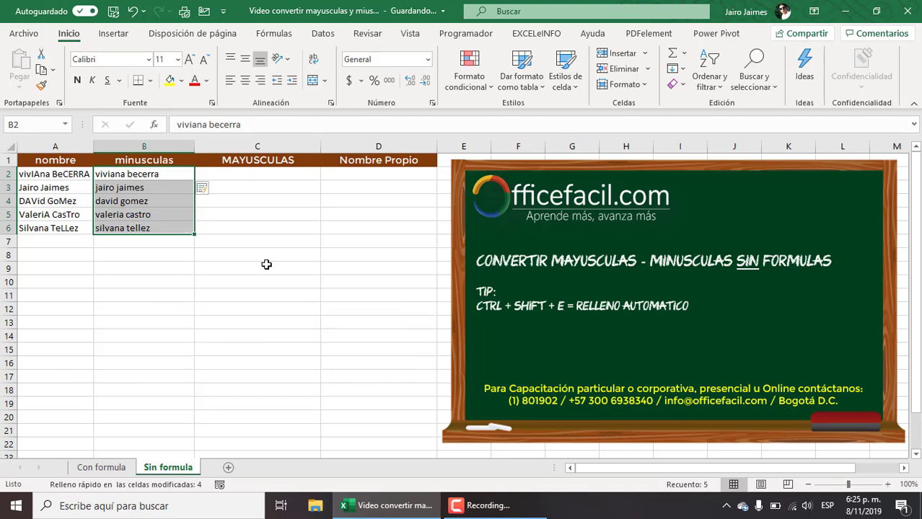
{"action": "left_click", "coordinate": [176, 174]}
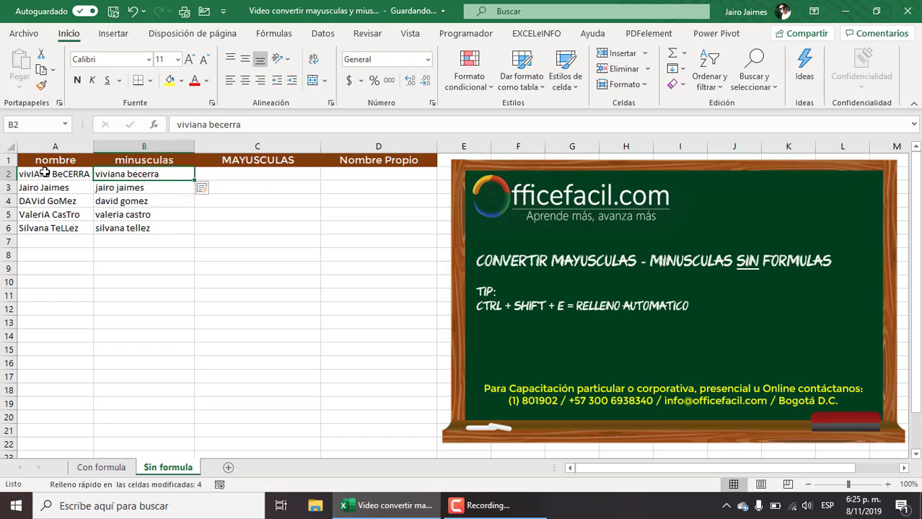
{"action": "left_click_drag", "start_coordinate": [37, 174], "coordinate": [44, 225]}
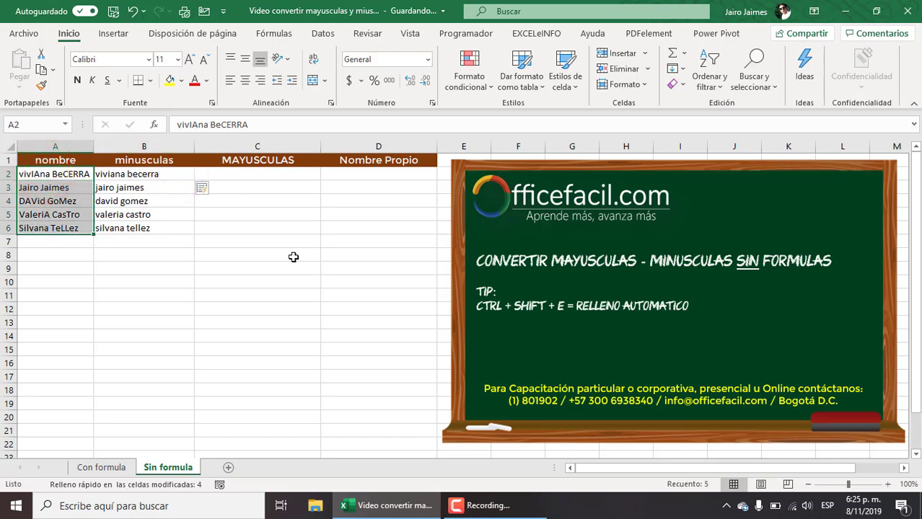
{"action": "left_click", "coordinate": [257, 176]}
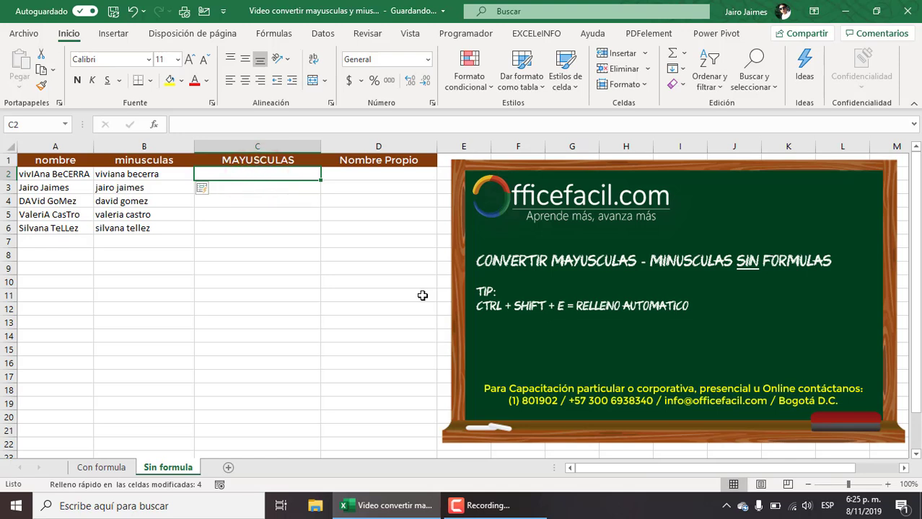
Type the first name in uppercase in C2 as an example, then Flash Fill C2:C6.
{"action": "type", "text": "VIVINA"}
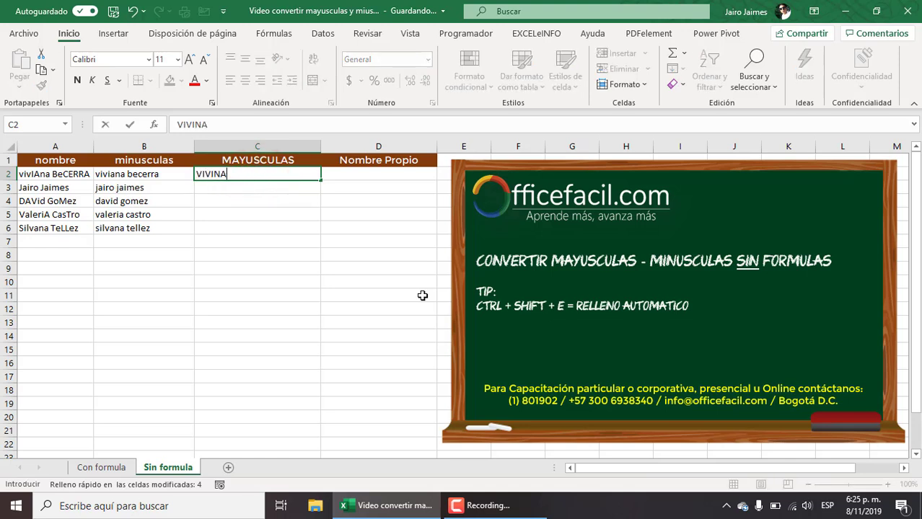
{"action": "key", "text": "BackSpace"}
{"action": "key", "text": "BackSpace"}
{"action": "type", "text": "ANA "}
{"action": "type", "text": "BECERRA"}
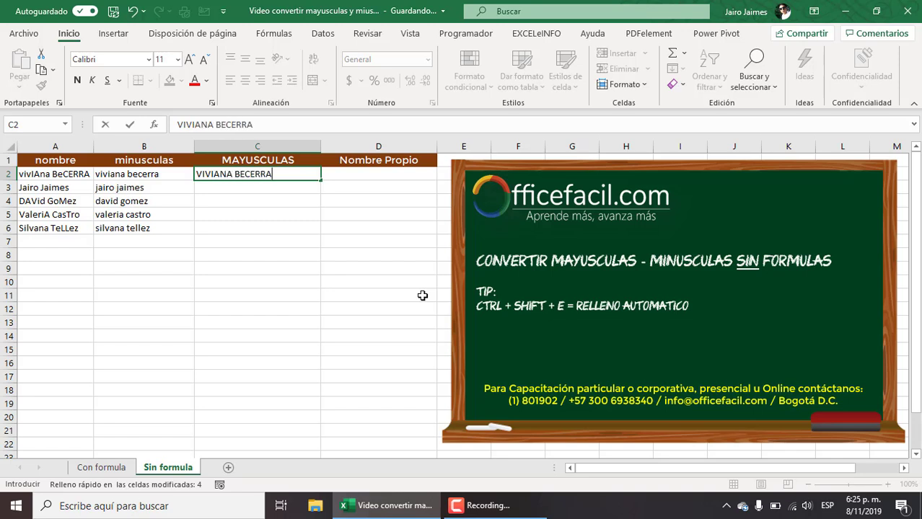
{"action": "key", "text": "Return"}
{"action": "key", "text": "Up"}
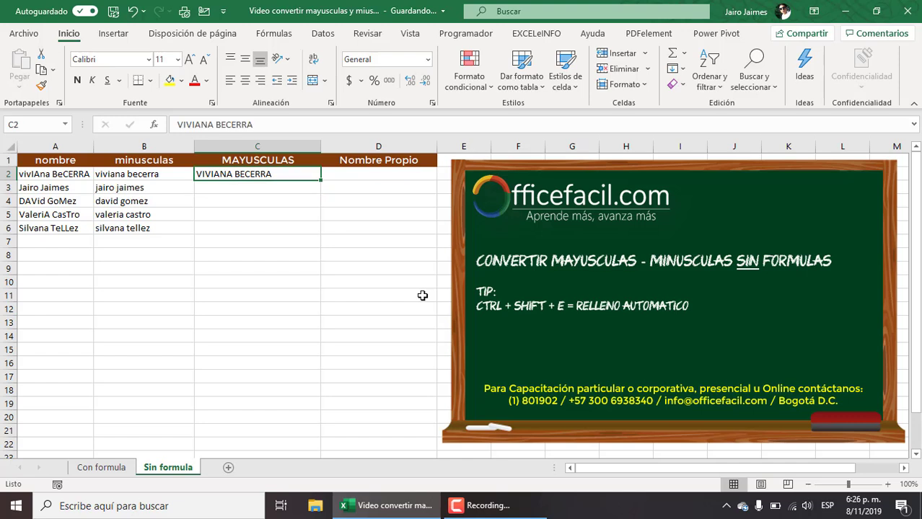
{"action": "key", "text": "shift+Down"}
{"action": "key", "text": "shift+Down"}
{"action": "key", "text": "shift+Down"}
{"action": "key", "text": "shift+Down"}
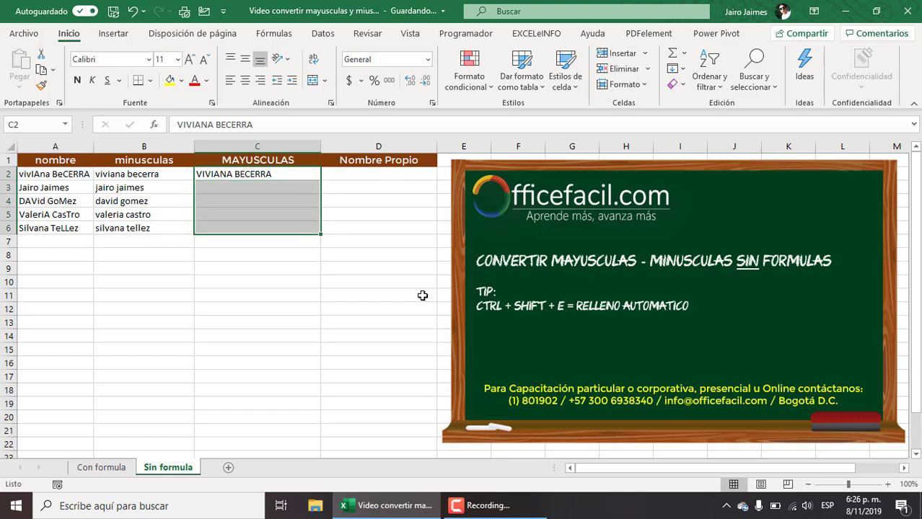
{"action": "key", "text": "ctrl+e"}
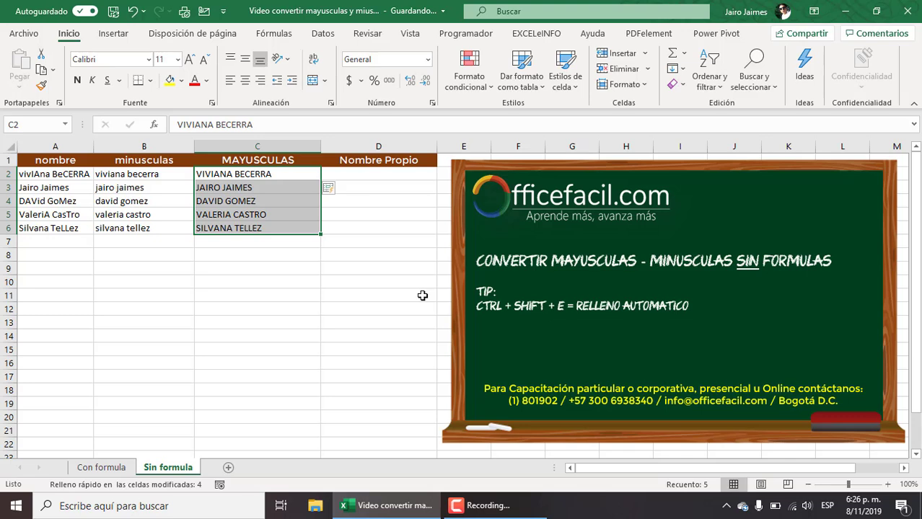
{"action": "key", "text": "Right"}
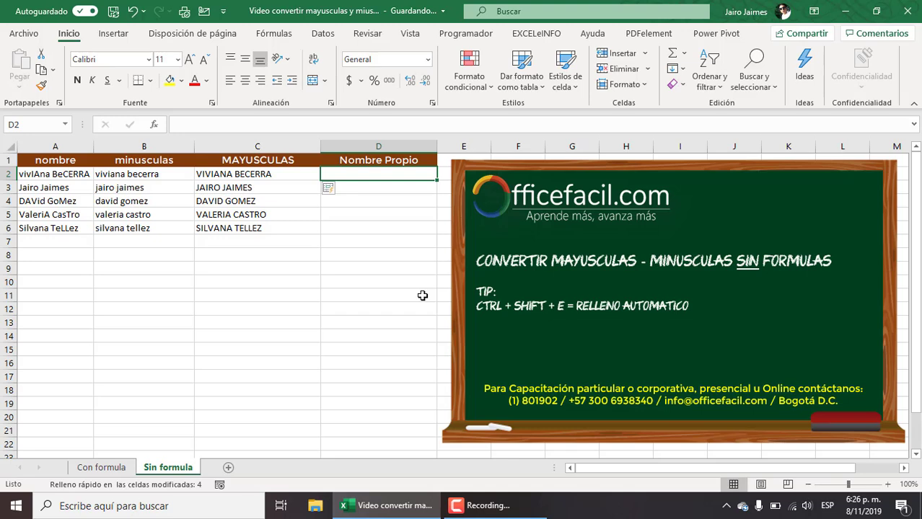
Type the first name in proper case in D2 as an example, then Flash Fill D2:D6.
{"action": "type", "text": "Vivi"}
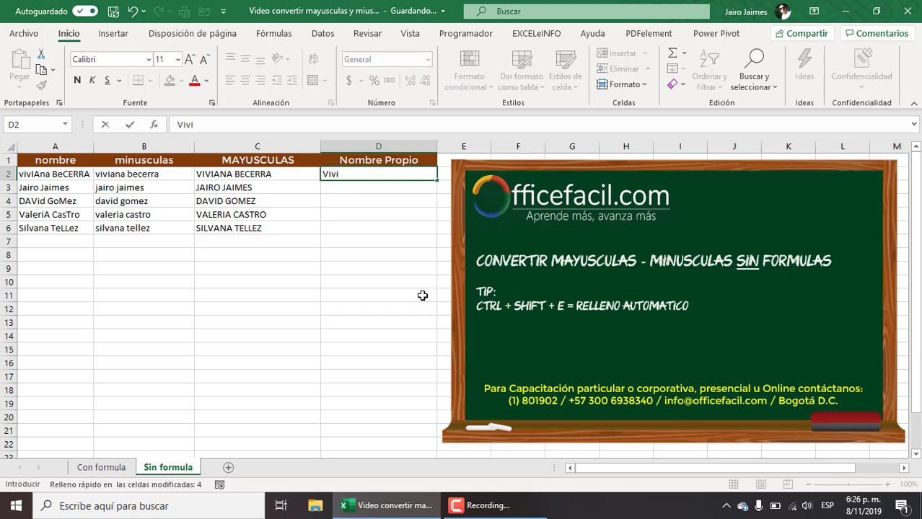
{"action": "type", "text": "ana Bec"}
{"action": "type", "text": "erra"}
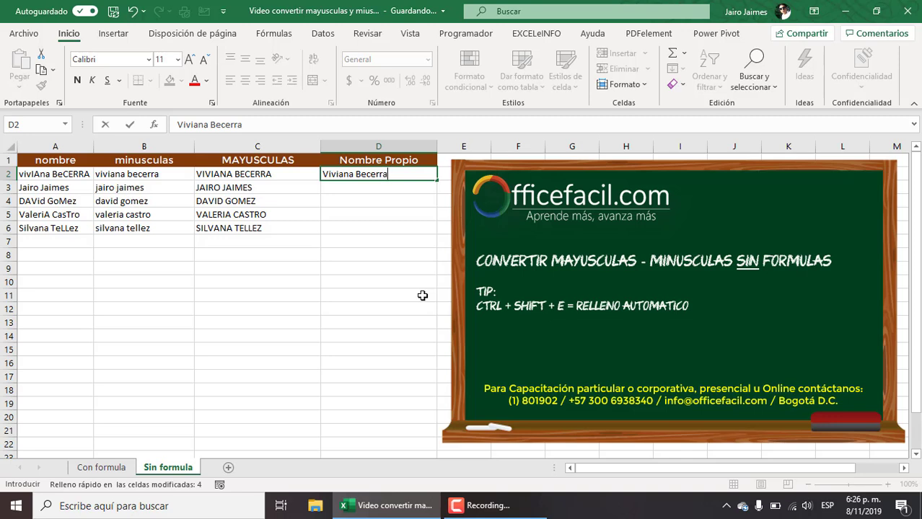
{"action": "key", "text": "Return"}
{"action": "key", "text": "Up"}
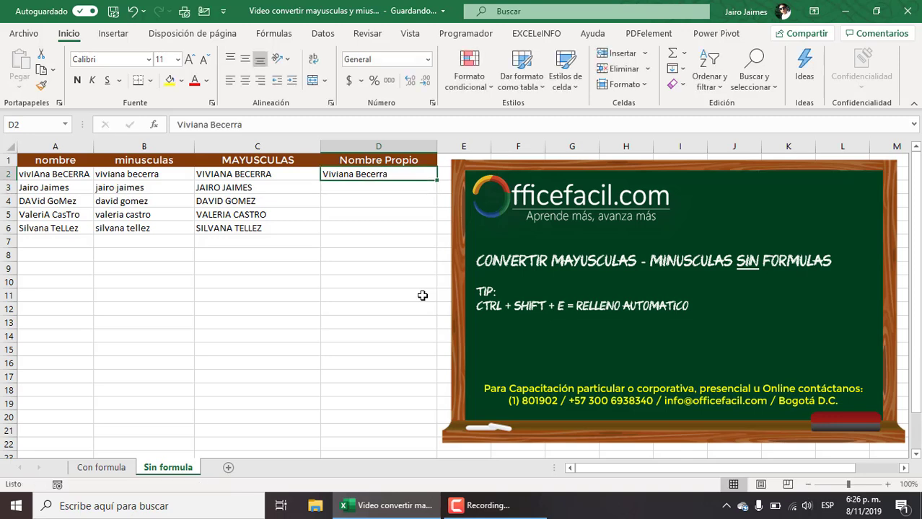
{"action": "key", "text": "shift+Down"}
{"action": "key", "text": "shift+Down"}
{"action": "key", "text": "shift+Down"}
{"action": "key", "text": "shift+Down"}
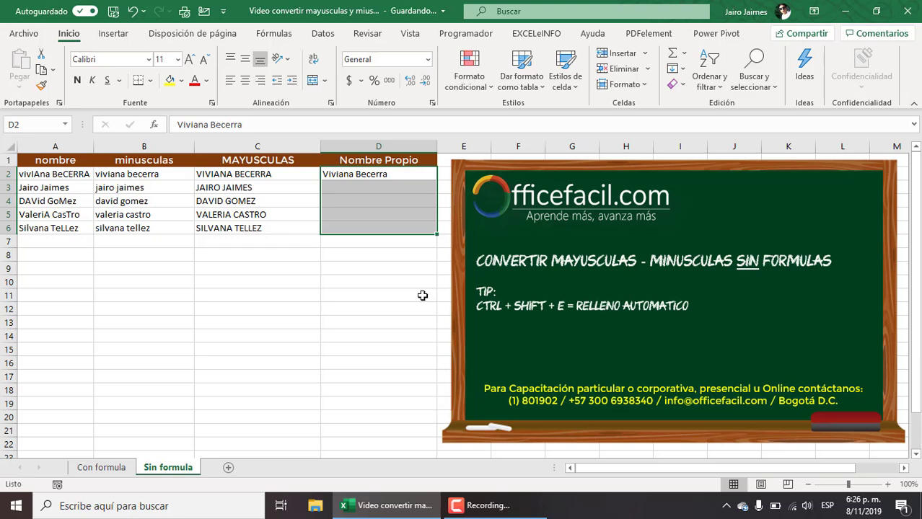
{"action": "key", "text": "ctrl+e"}
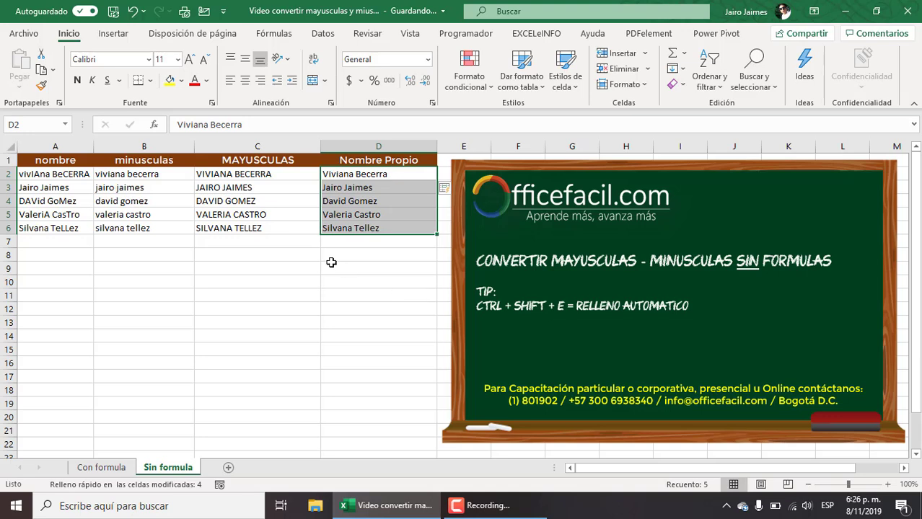
{"action": "left_click", "coordinate": [267, 200]}
{"action": "left_click", "coordinate": [153, 211]}
{"action": "left_click", "coordinate": [66, 202]}
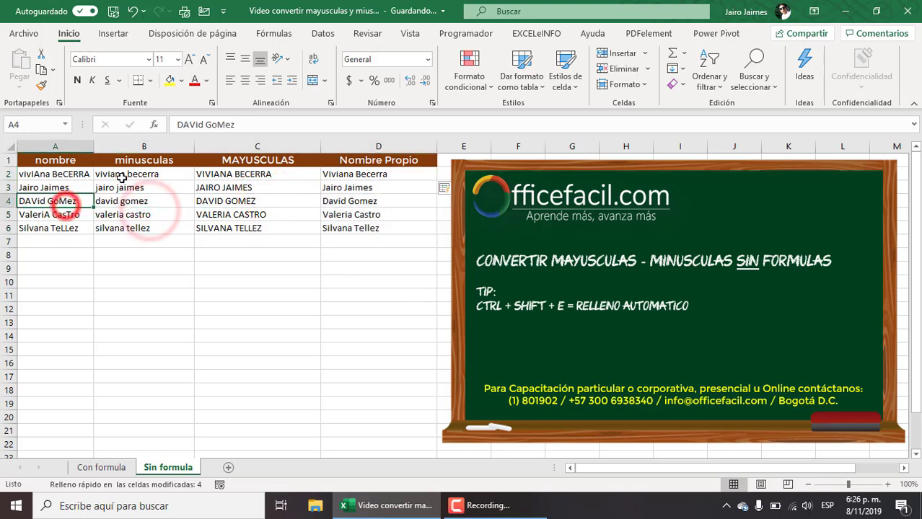
{"action": "left_click_drag", "start_coordinate": [122, 174], "coordinate": [124, 228]}
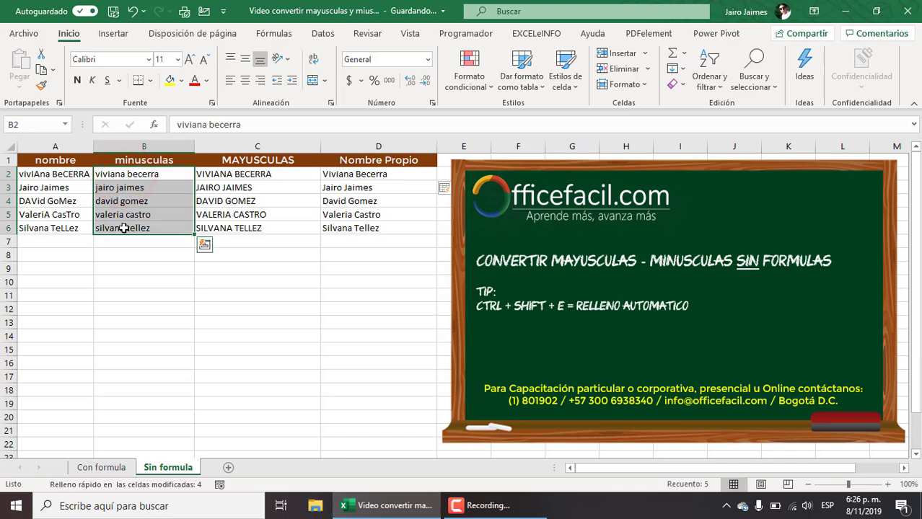